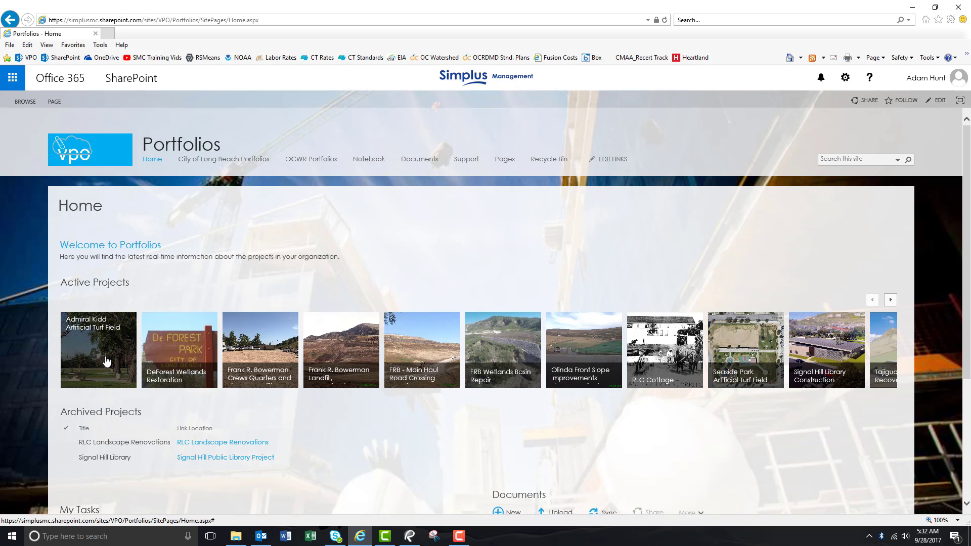
# Open the Admiral Kidd Artificial Turf Field project's Statement of Working Days record and review its contract and milestone fields
pyautogui.click(106, 360)
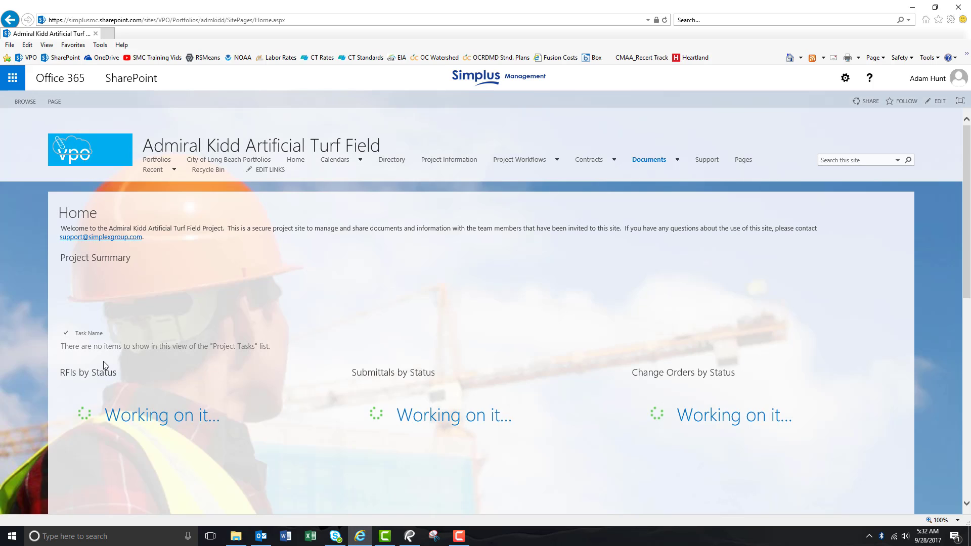
pyautogui.moveTo(337, 161)
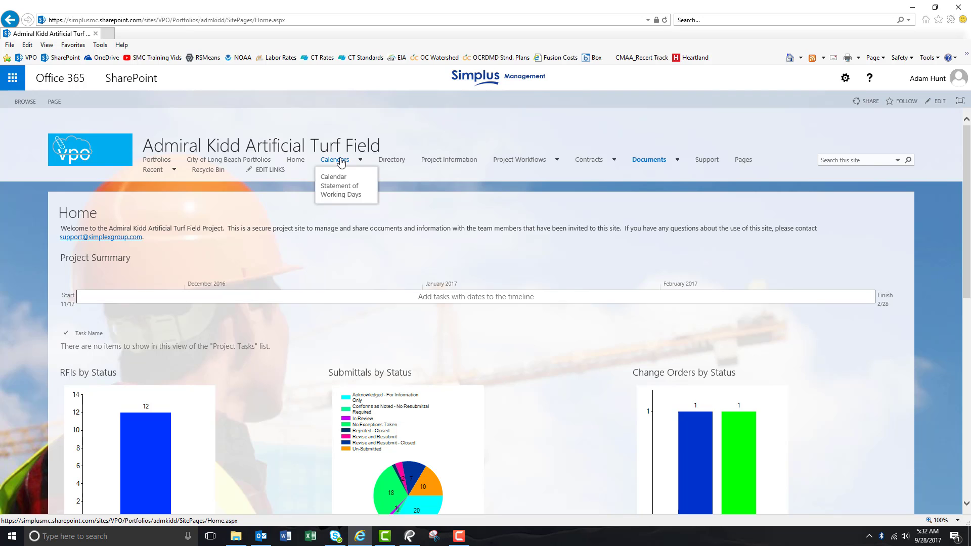
pyautogui.click(352, 196)
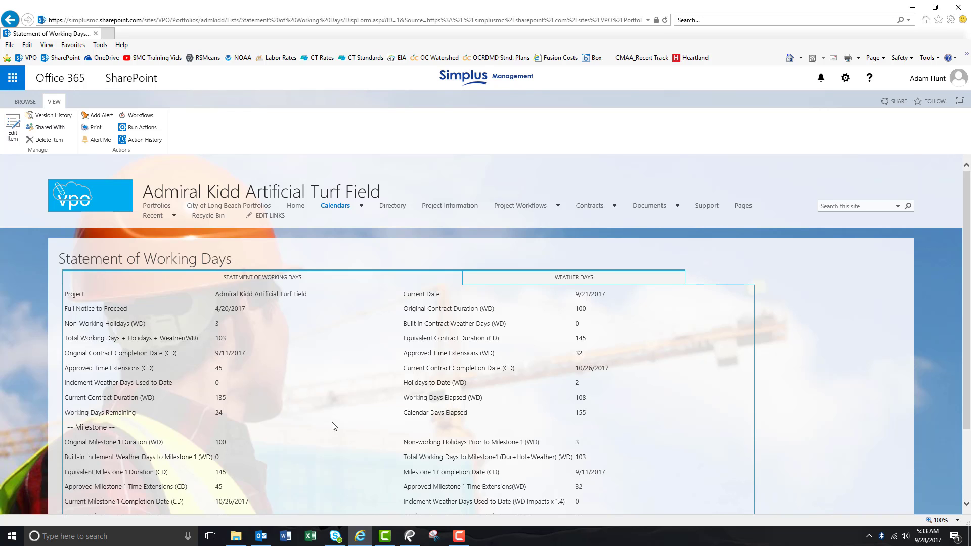
pyautogui.scroll(-2, 334, 425)
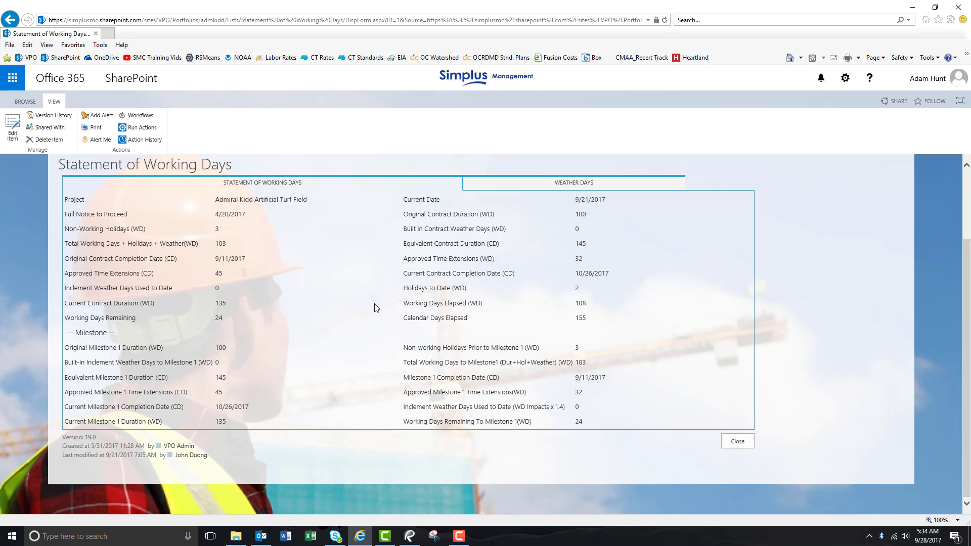
pyautogui.doubleClick(594, 202)
pyautogui.scroll(1, 599, 210)
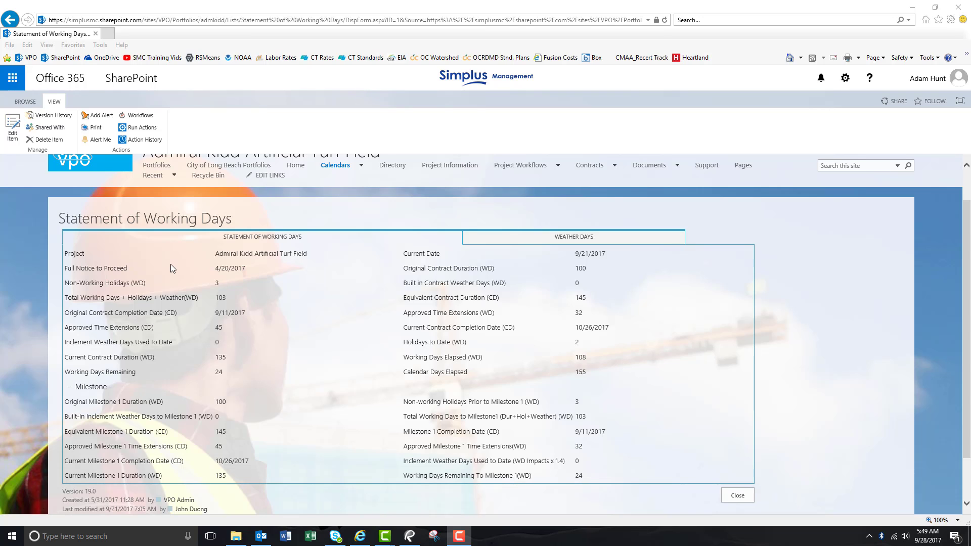
# In the statement's edit form, draft a weather day for Thursday, September 28, approved Yes, noted "Rainy / Muddy Field Conditions", and discard it
pyautogui.click(16, 127)
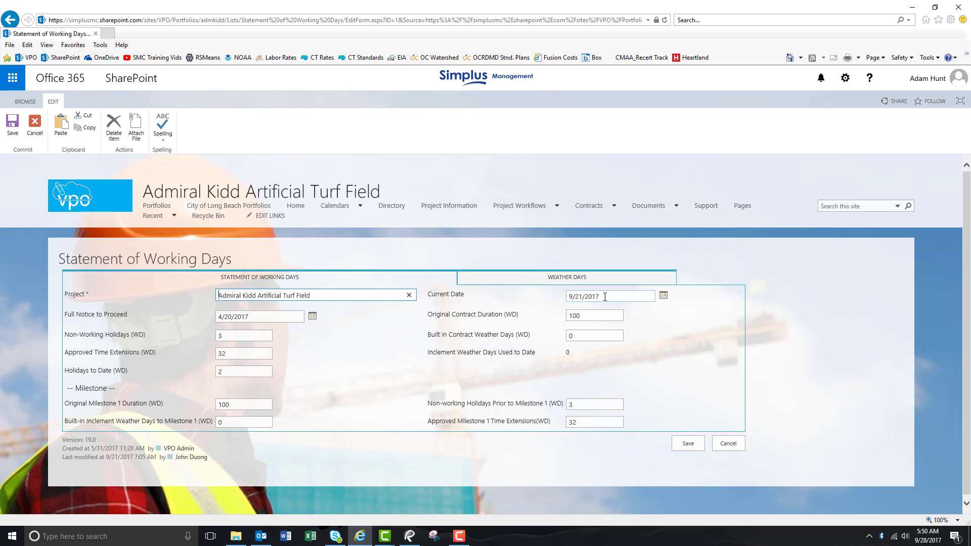
pyautogui.click(570, 281)
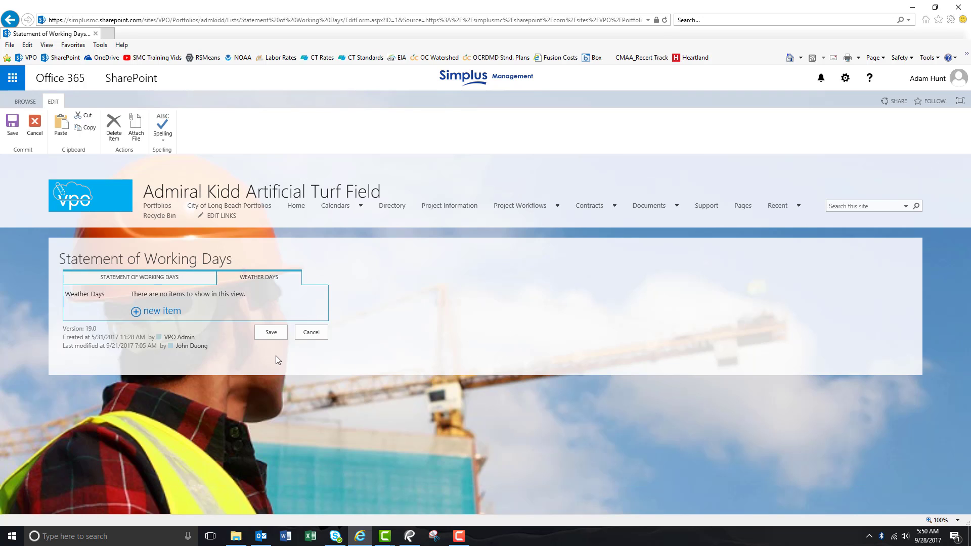
pyautogui.click(167, 315)
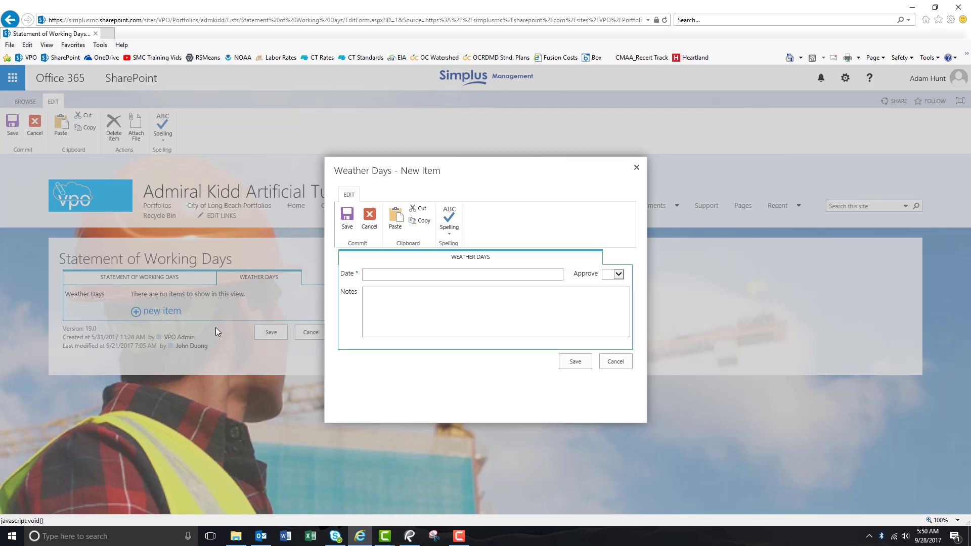
pyautogui.click(421, 275)
pyautogui.write('Thursday, September 28')
pyautogui.click(618, 274)
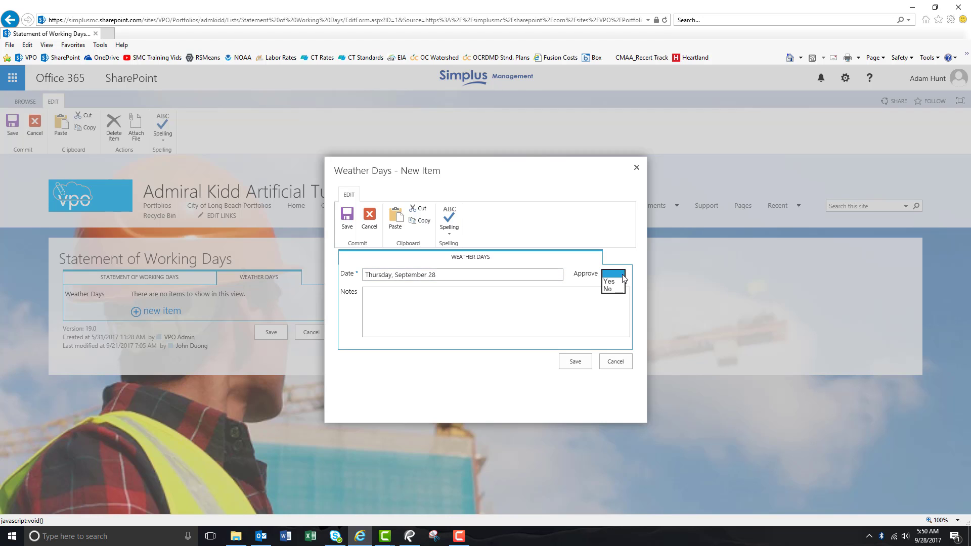
pyautogui.click(612, 286)
pyautogui.click(574, 302)
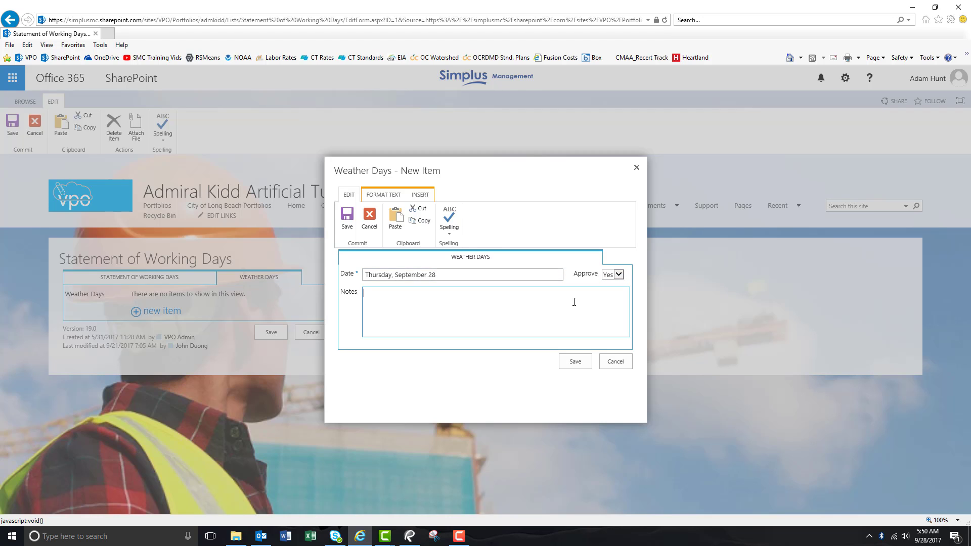
pyautogui.write('Rainy / Mud')
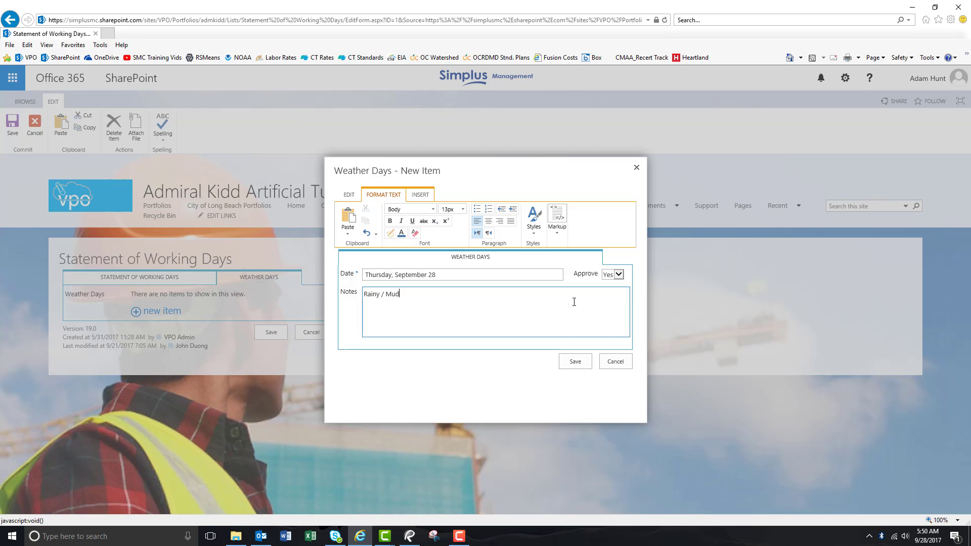
pyautogui.write('dy Field Conditions')
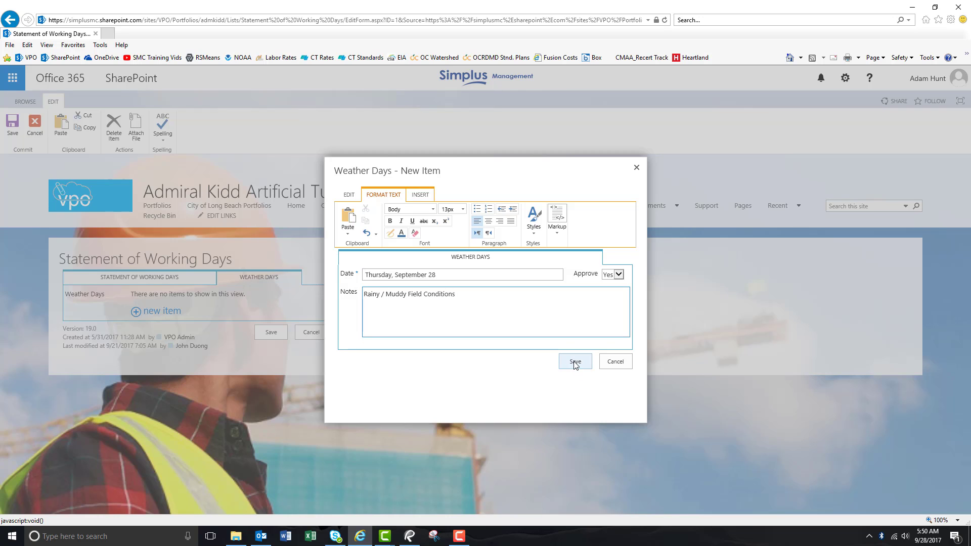
pyautogui.click(621, 361)
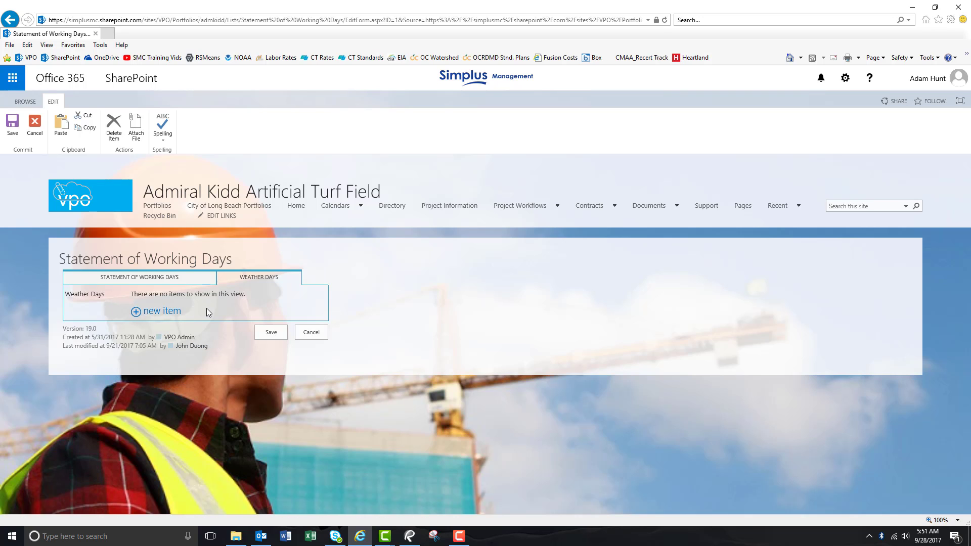
# Check the Built-in Inclement Weather Days to Milestone 1 field in the statement form and leave without saving
pyautogui.click(183, 282)
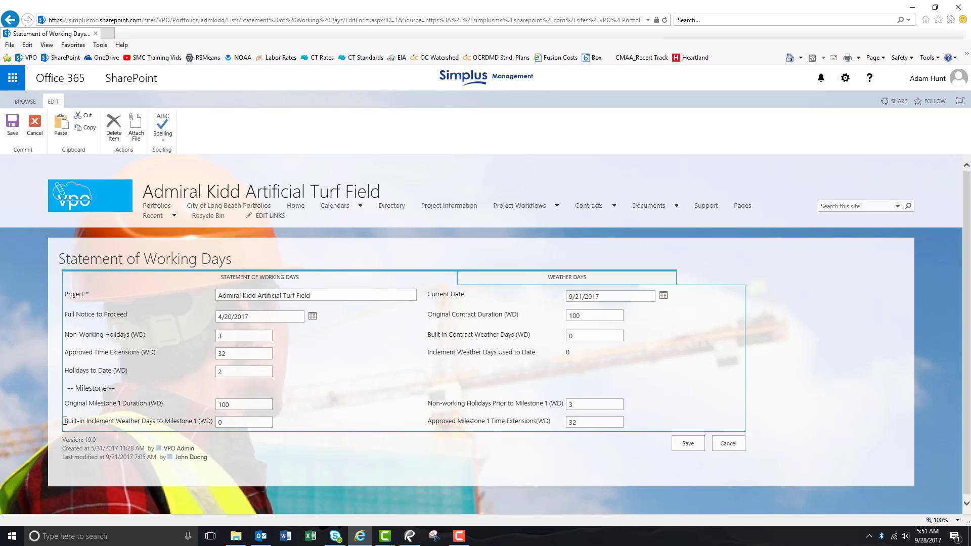
pyautogui.moveTo(65, 421); pyautogui.dragTo(194, 421)
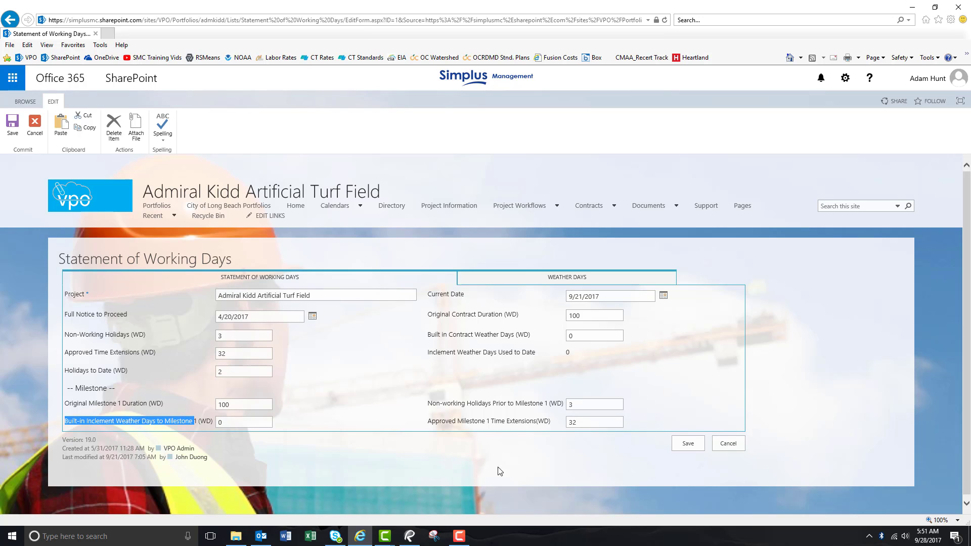
pyautogui.click(721, 448)
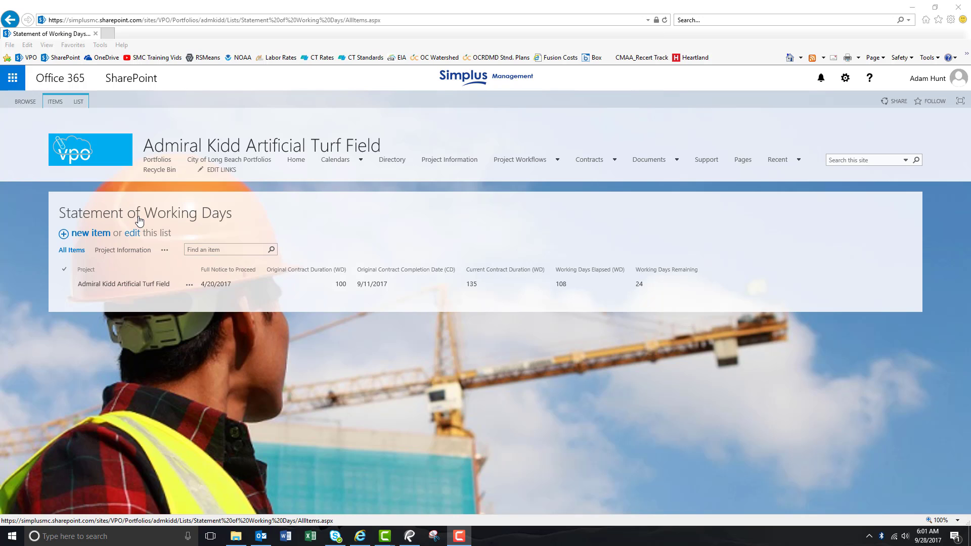
# Reopen the Admiral Kidd statement record and preview its printout with the Statement of Working Days/Weather template
pyautogui.click(115, 284)
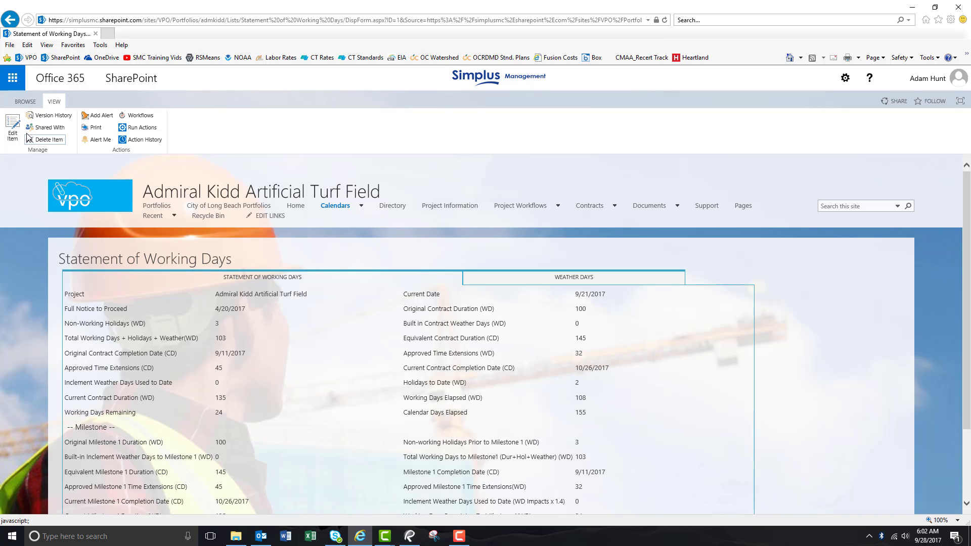
pyautogui.click(96, 128)
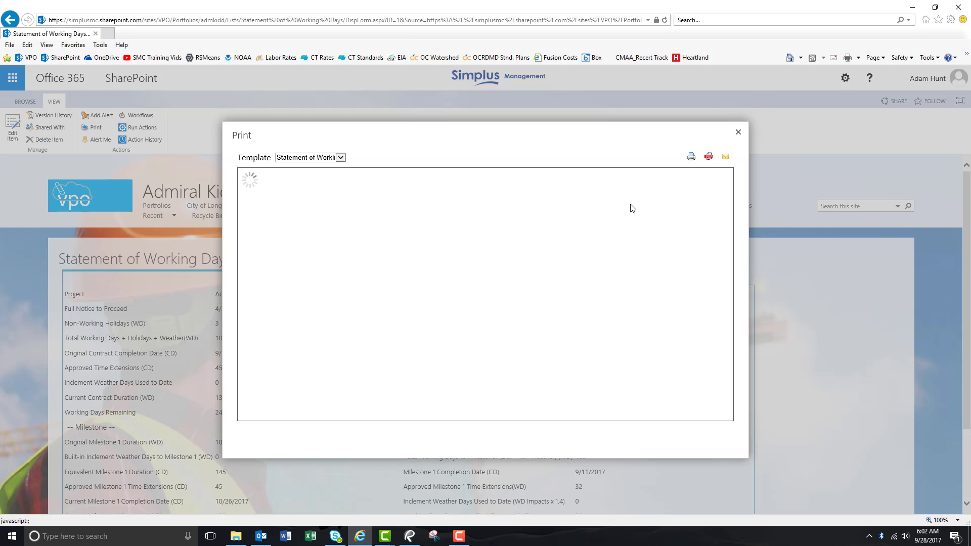
pyautogui.click(342, 158)
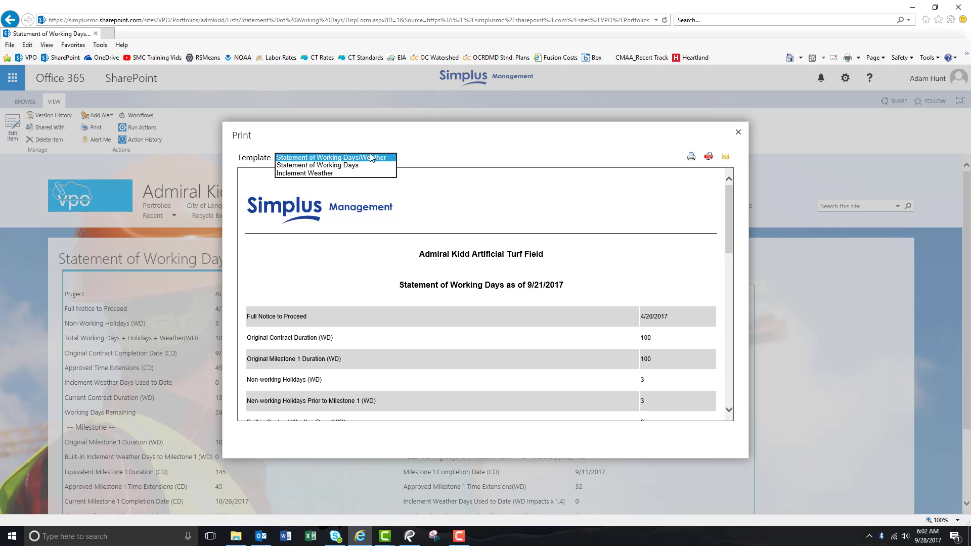
pyautogui.click(455, 157)
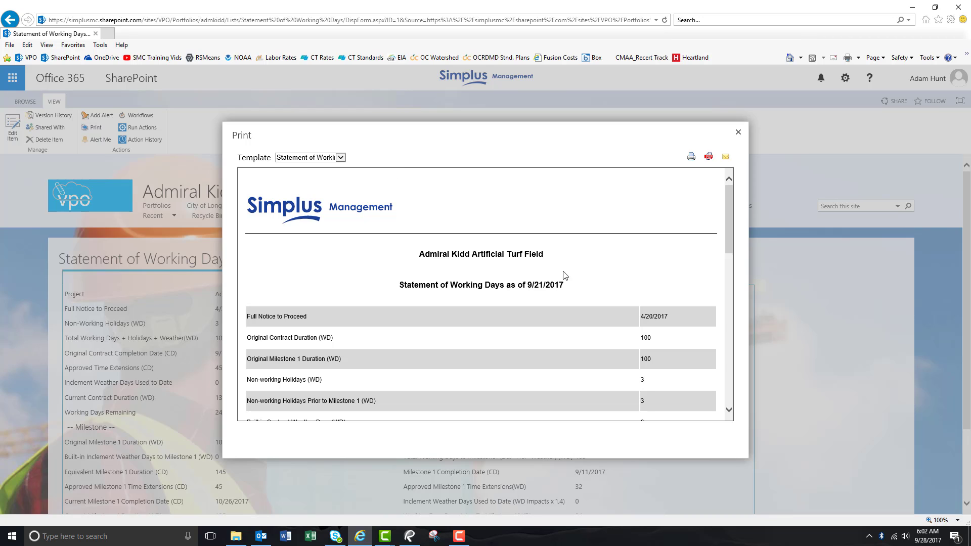
# Review the combined printout from the contract durations through to the Inclement Weather Day Summary
pyautogui.scroll(-3, 555, 265)
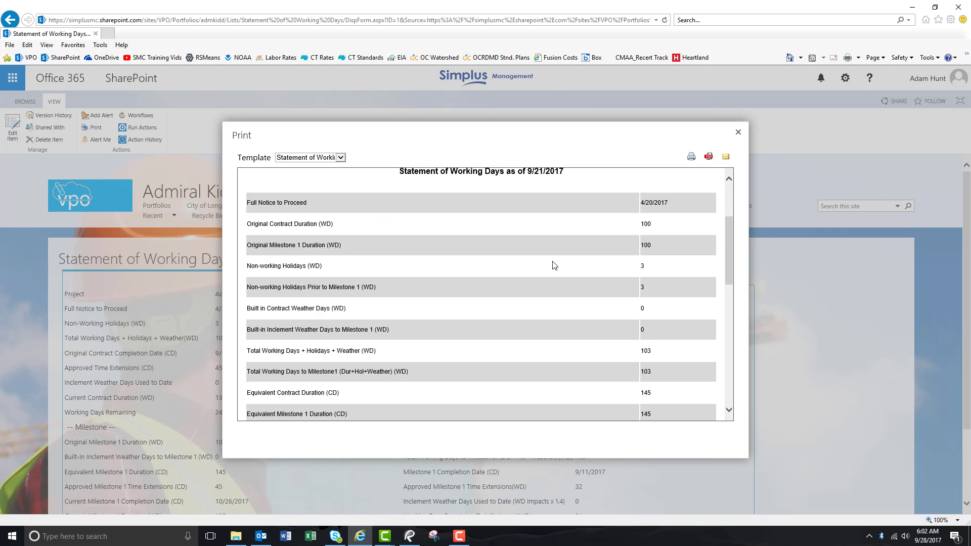
pyautogui.scroll(-1, 598, 284)
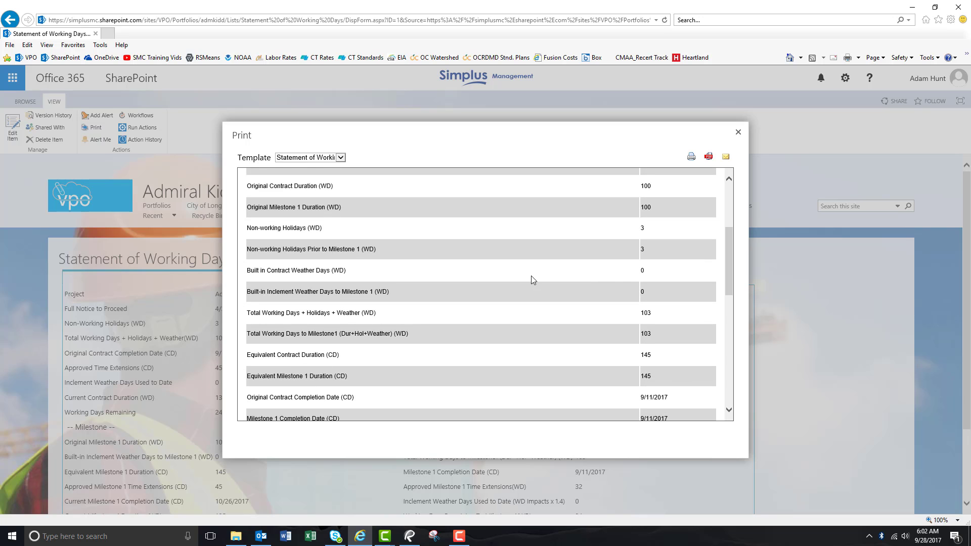
pyautogui.scroll(-7, 523, 282)
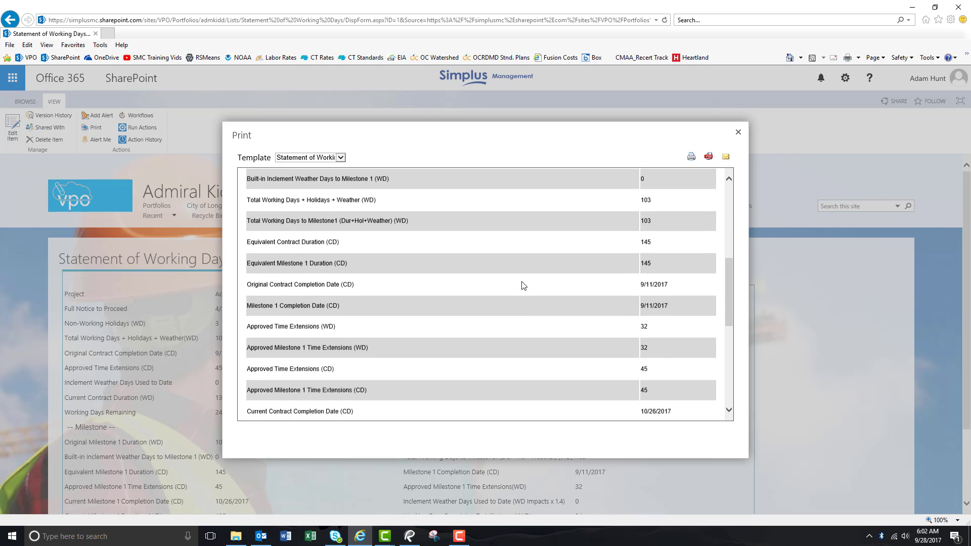
pyautogui.scroll(-3, 522, 285)
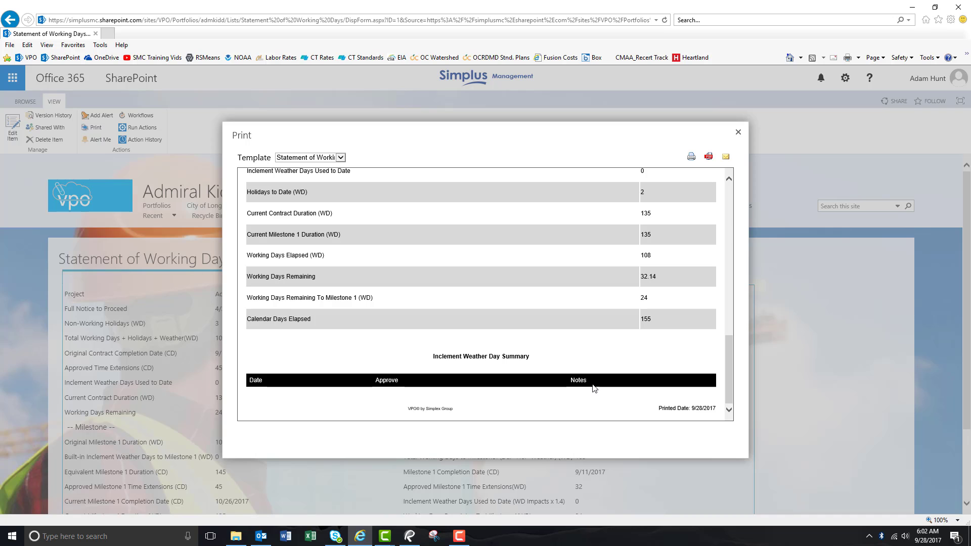
pyautogui.moveTo(725, 375); pyautogui.dragTo(727, 191)
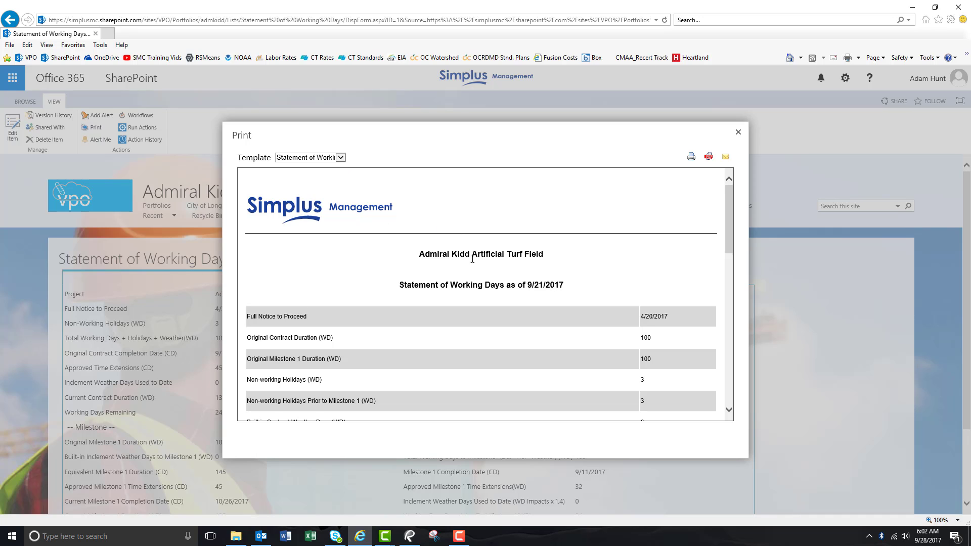
pyautogui.scroll(-3, 421, 288)
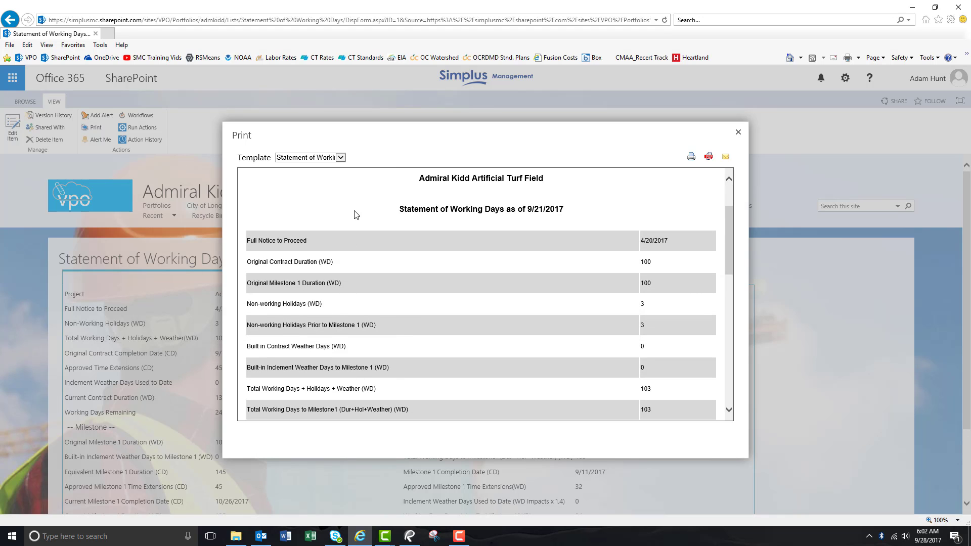
pyautogui.scroll(3, 356, 213)
# Switch the print template to Statement of Working Days and review the whole preview
pyautogui.click(341, 159)
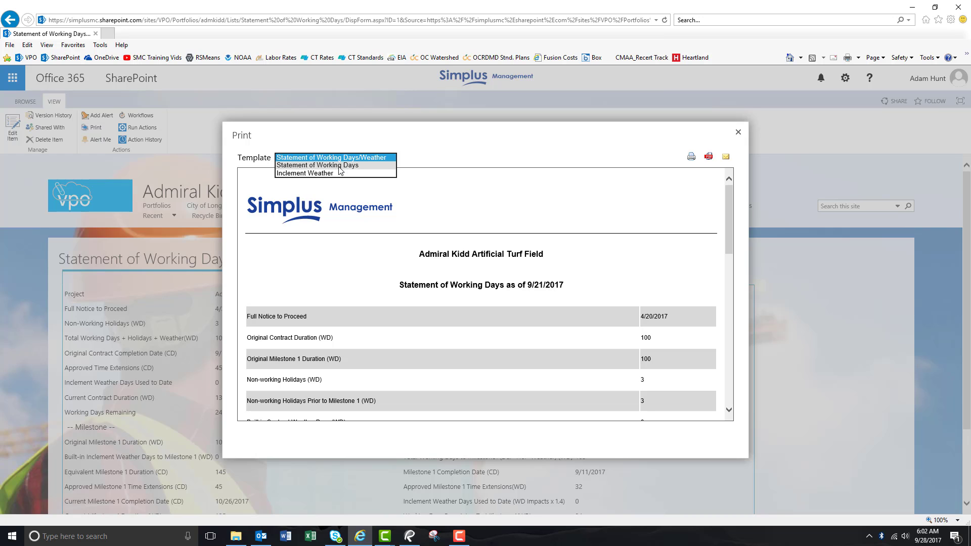
pyautogui.click(339, 167)
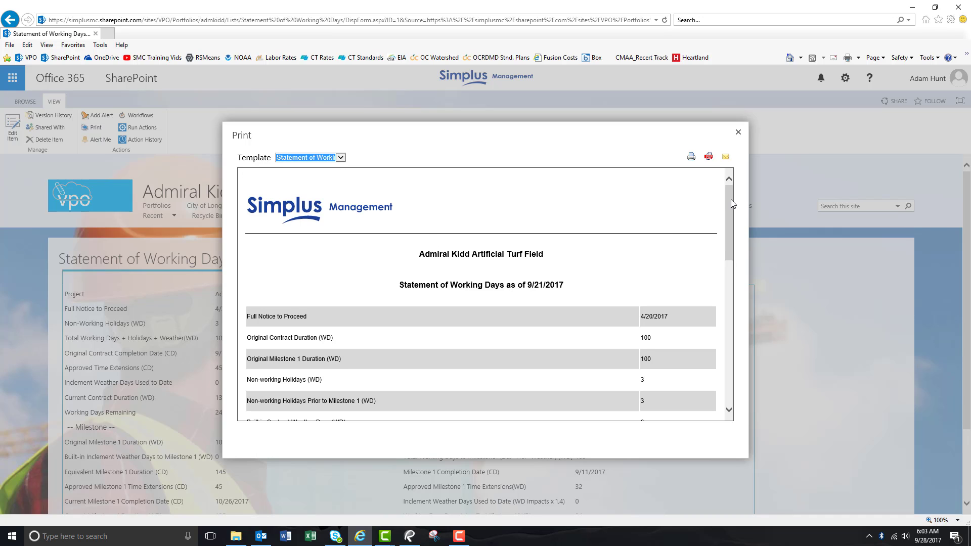
pyautogui.moveTo(731, 199); pyautogui.dragTo(727, 352)
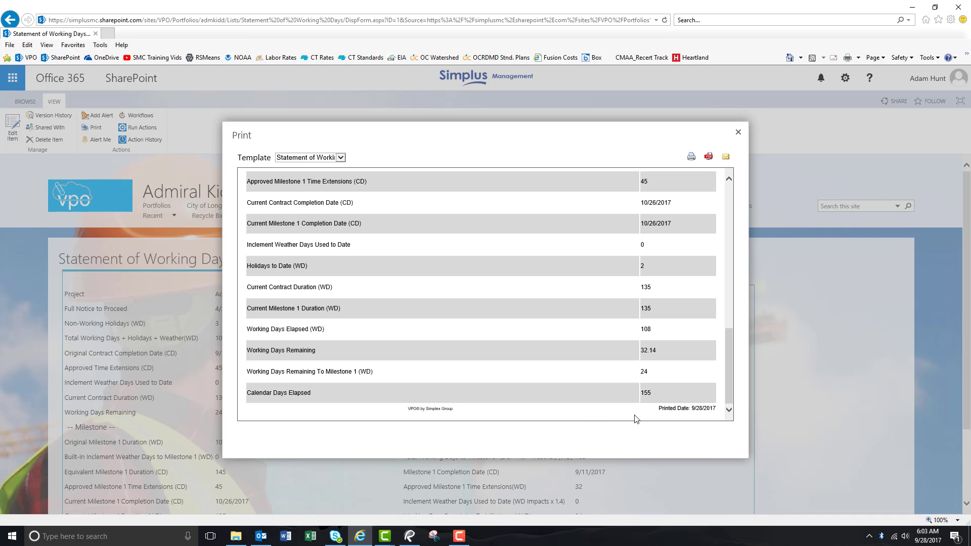
pyautogui.moveTo(729, 354); pyautogui.dragTo(730, 199)
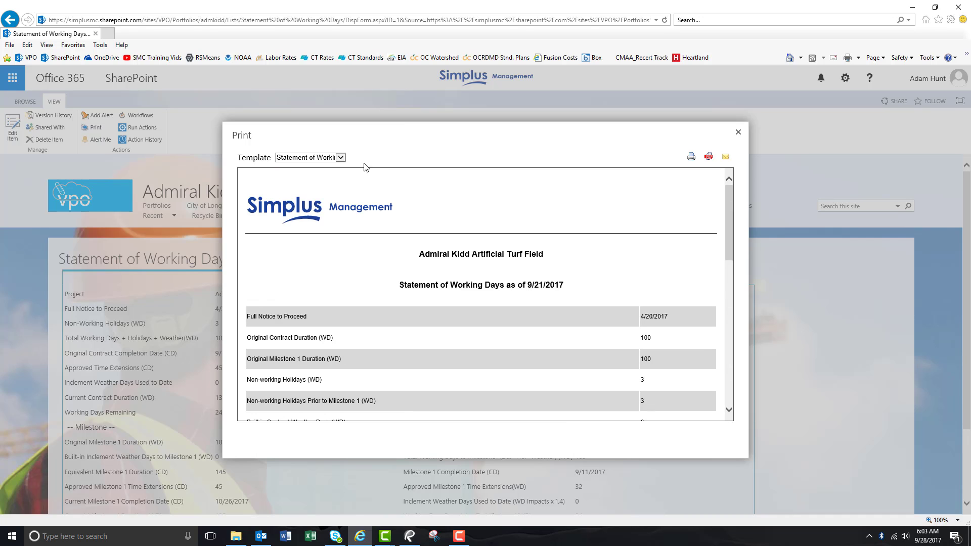
# Preview the Inclement Weather print template and close the print preview
pyautogui.click(342, 157)
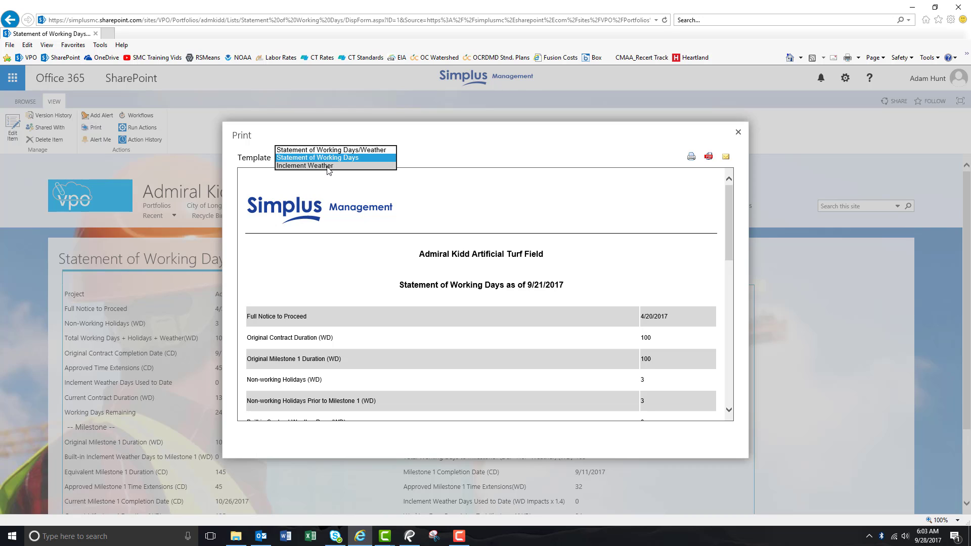
pyautogui.click(327, 166)
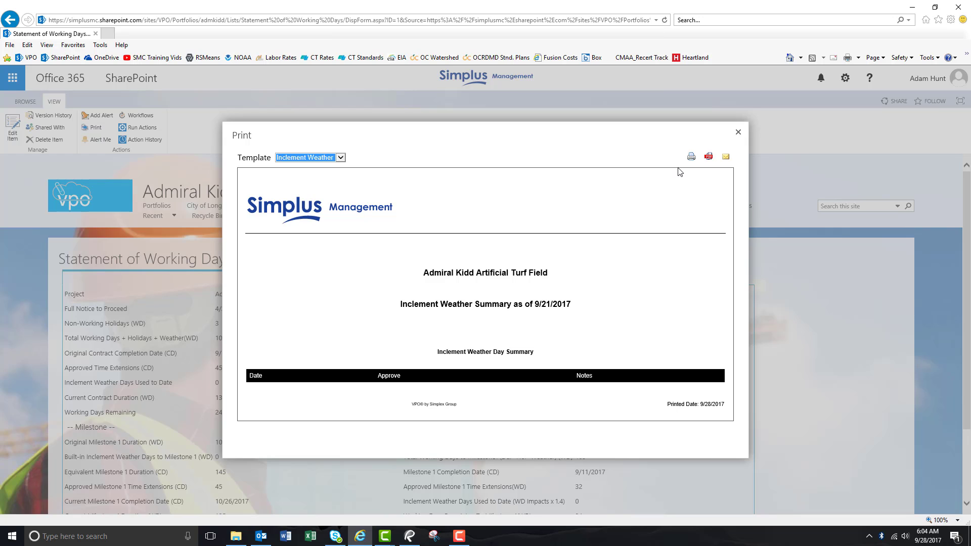
pyautogui.click(739, 134)
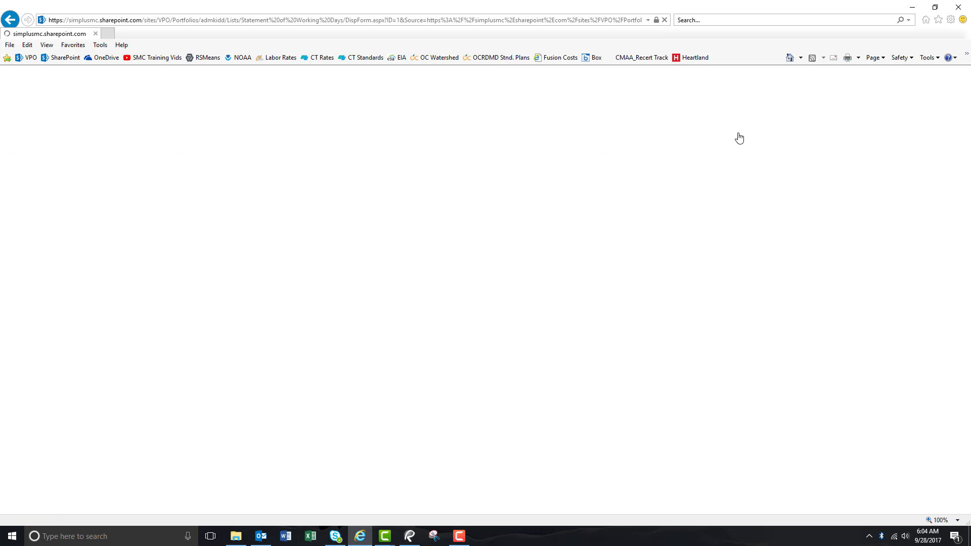